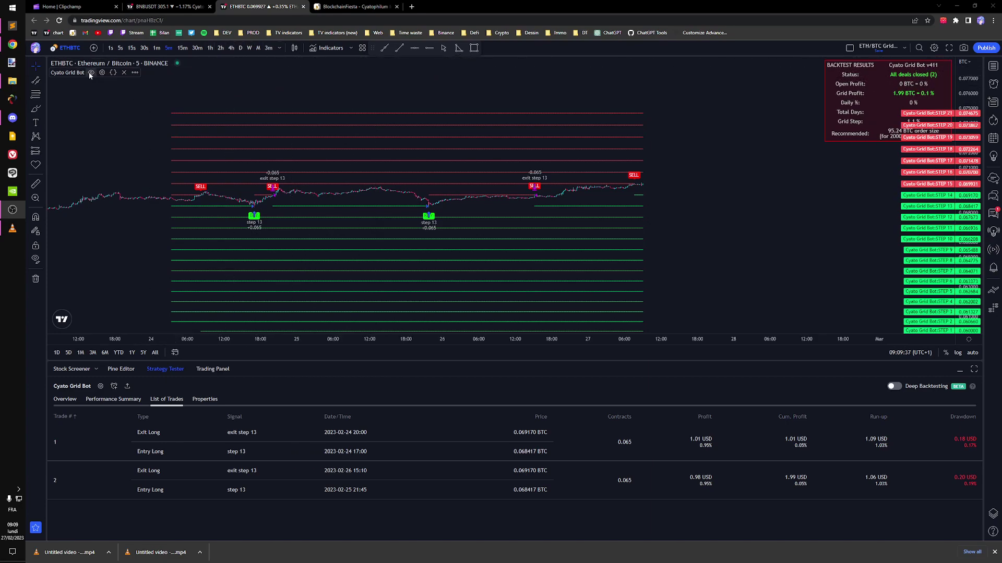
- Hide the Cyato Grid Bot strategy and show the full ETHBTC history on 1D candles
click(91, 72)
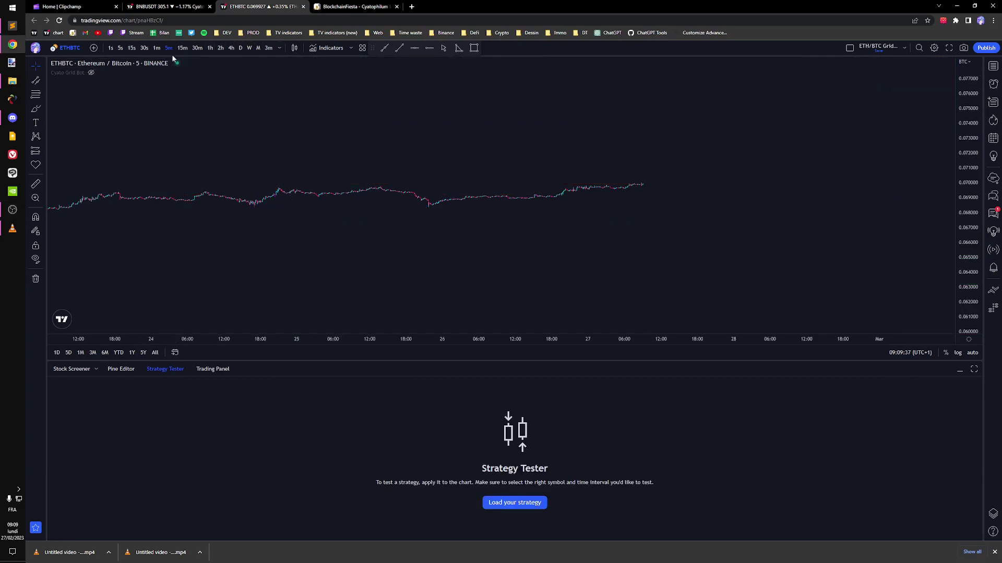
click(241, 48)
right_click(763, 128)
click(798, 137)
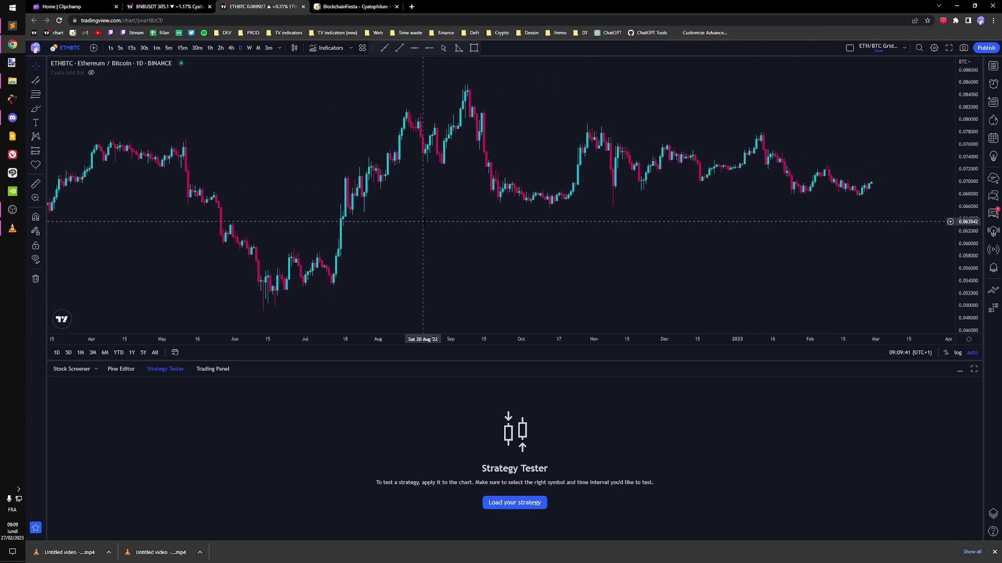
scroll(422, 222, down, 5)
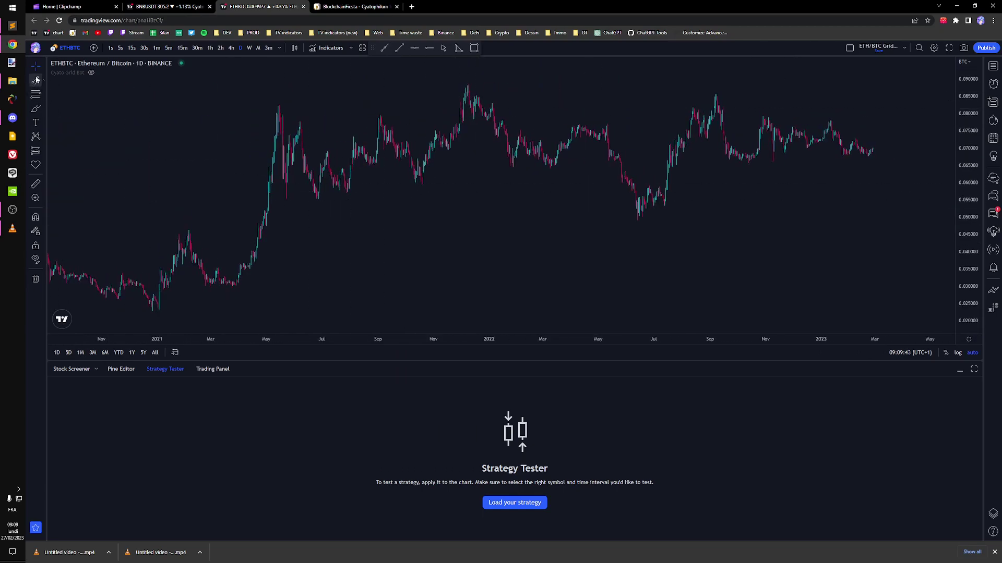
- Draw a parallel channel from the May 2021 high to March 2023 down to 0.0496, then delete it
click(36, 80)
click(272, 97)
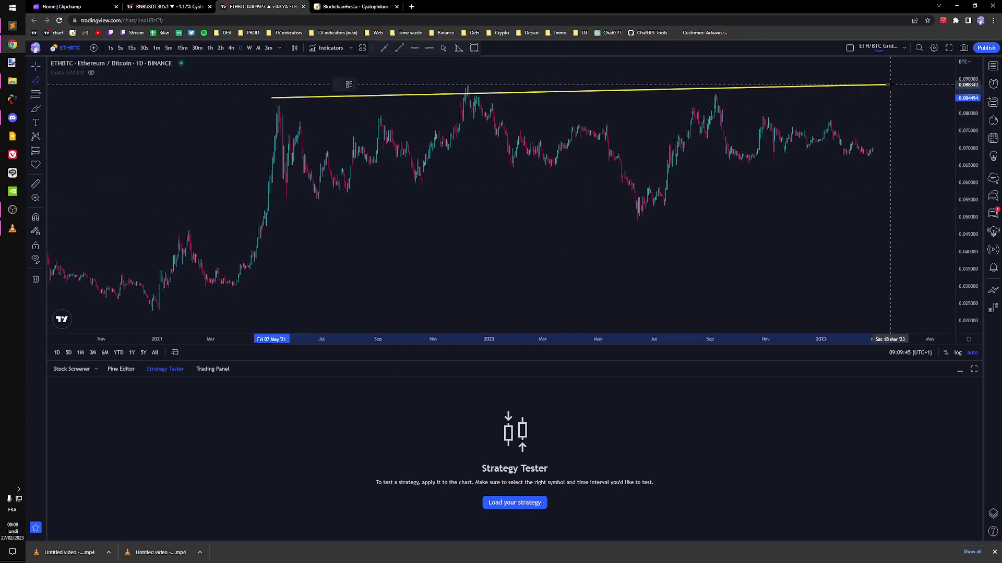
click(908, 95)
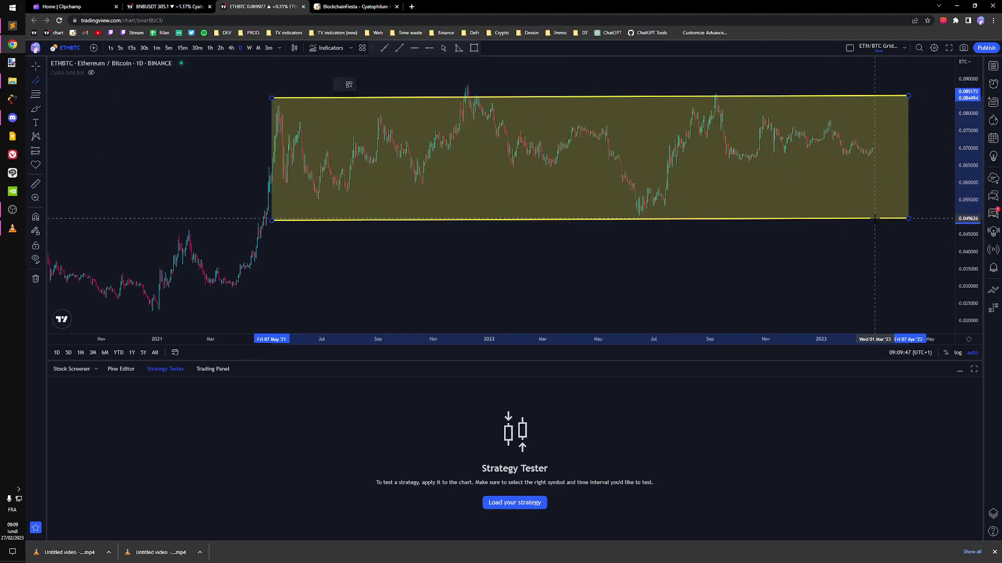
click(875, 218)
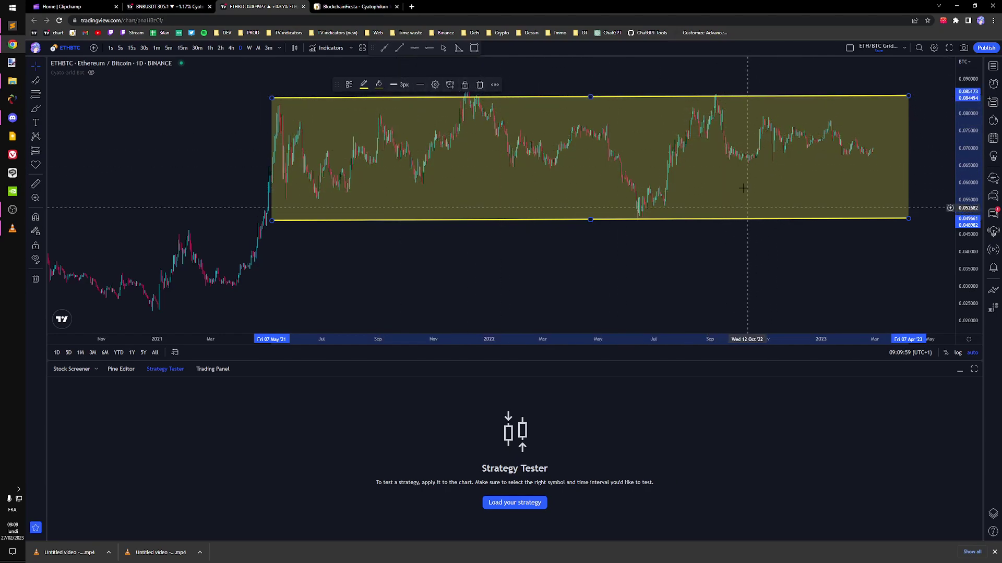
click(479, 85)
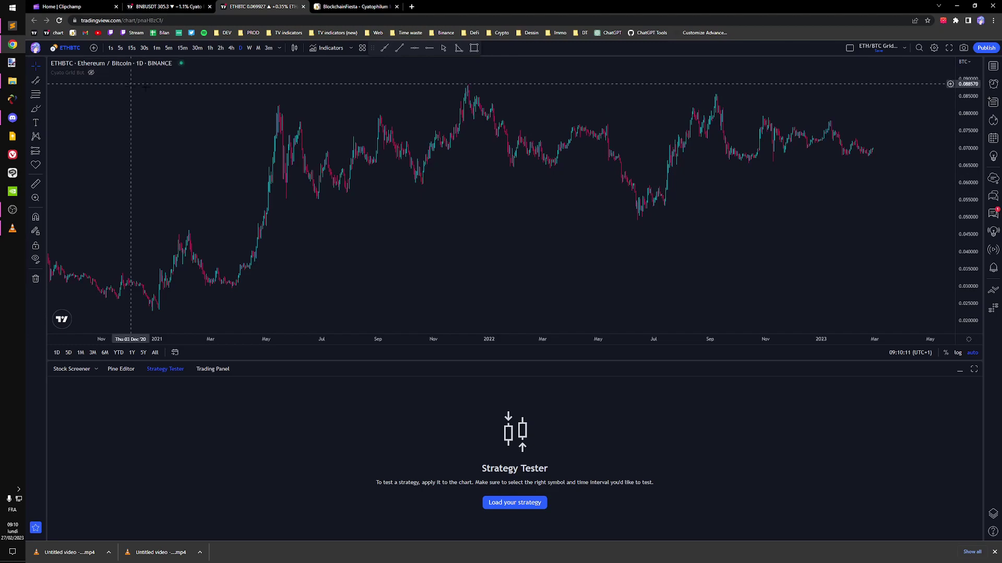
- Return to 5-minute candles and compress the price scale until every grid step is visible
click(169, 48)
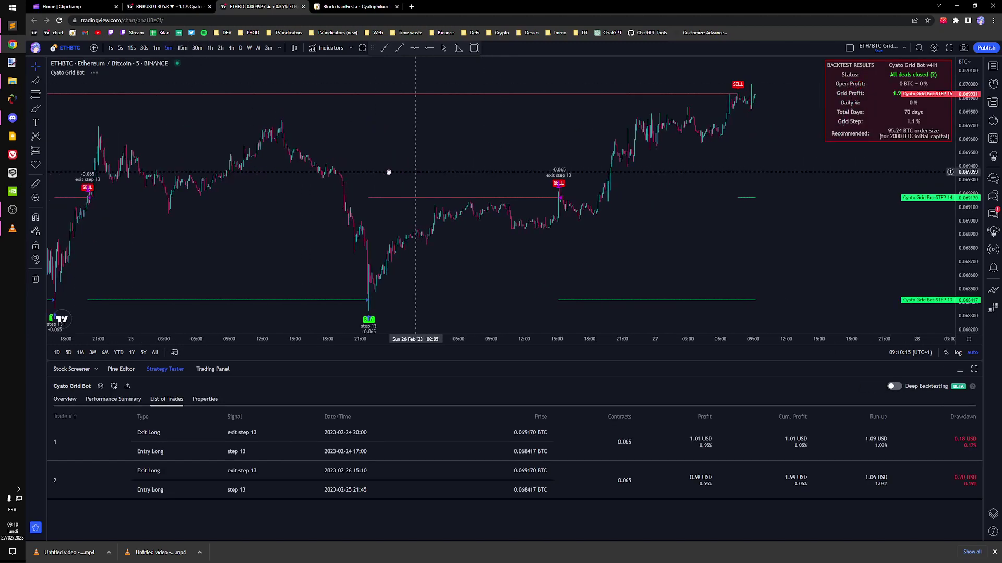
scroll(388, 173, down, 5)
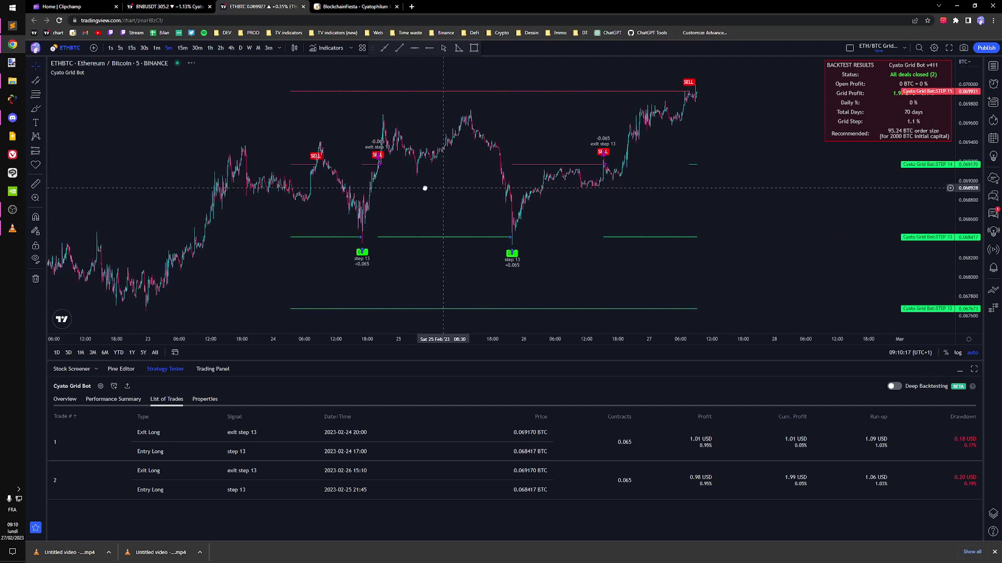
mouse_move(425, 188)
mouse_down()
mouse_move(409, 194)
mouse_move(417, 198)
mouse_up()
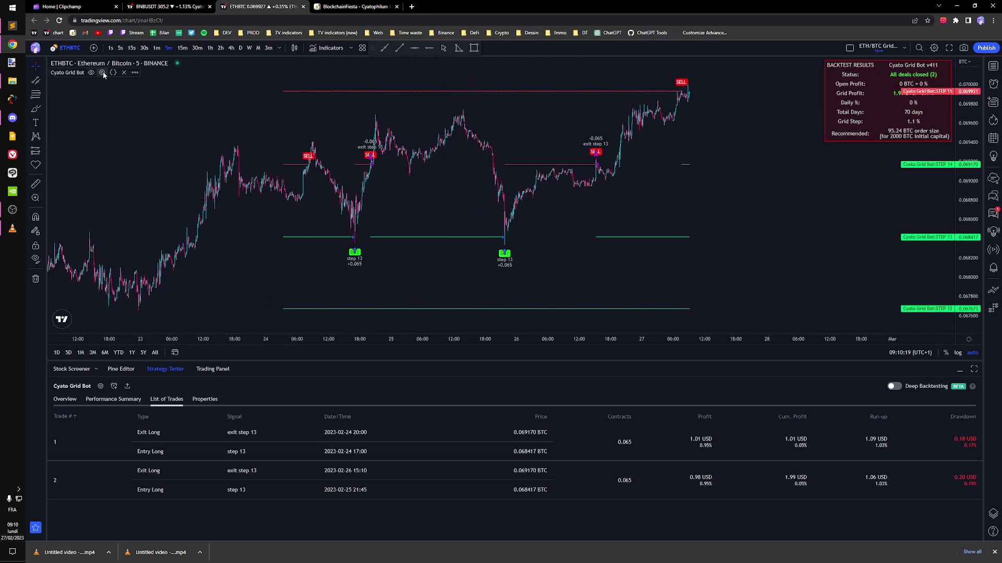
click(102, 73)
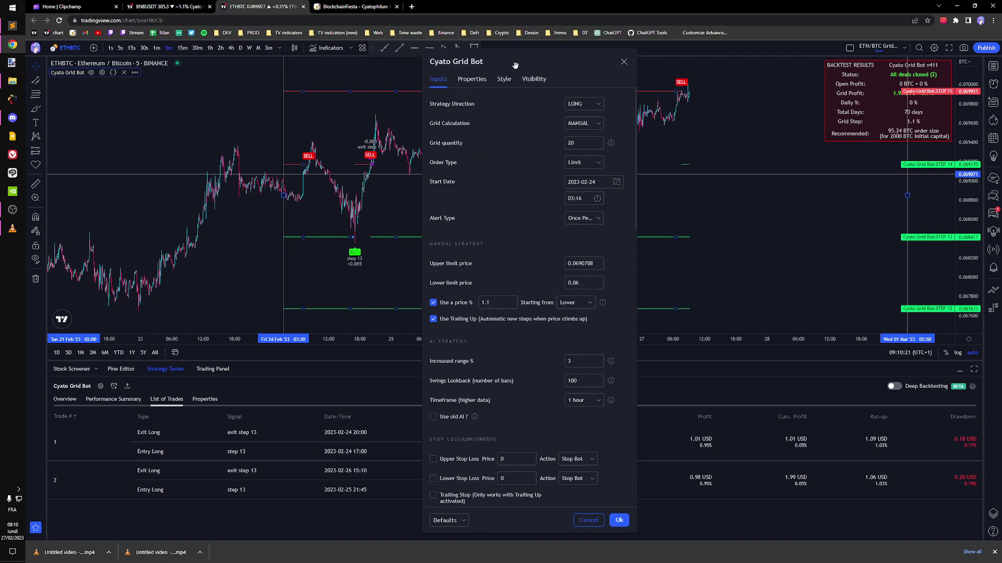
drag(515, 65, 811, 94)
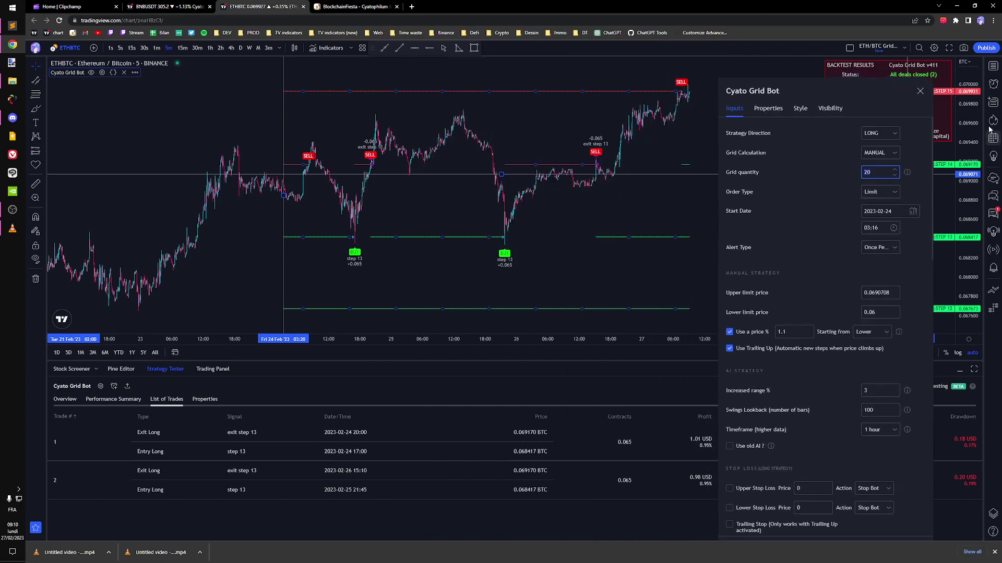
drag(969, 73, 971, 244)
drag(973, 105, 976, 251)
drag(977, 120, 977, 251)
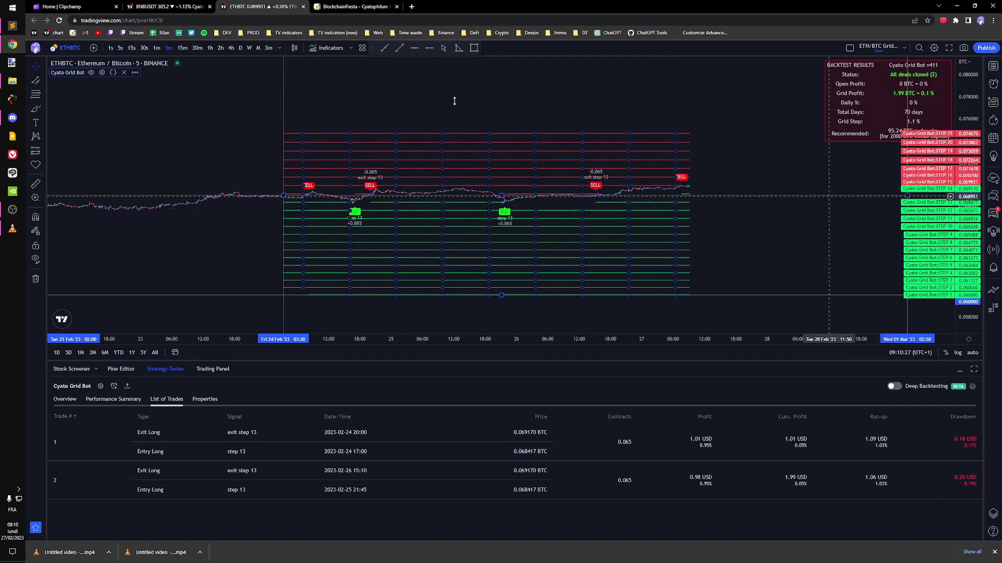
- Check the 0.06 lower limit input, then view Properties: 2 000 capital, 0.065 order size, 0.075% commission
click(102, 73)
drag(528, 68, 875, 130)
scroll(855, 293, down, 1)
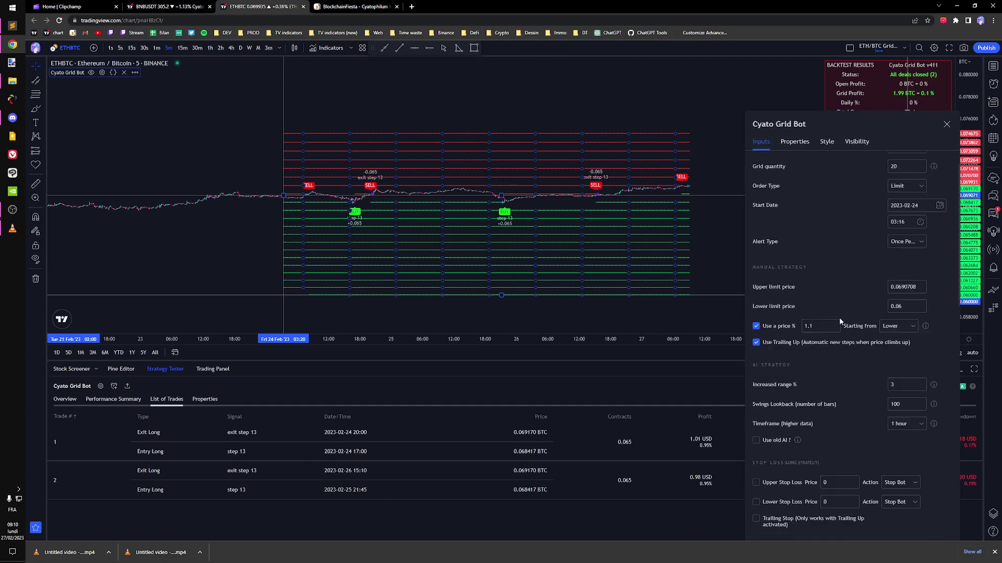
click(907, 307)
drag(797, 129, 798, 194)
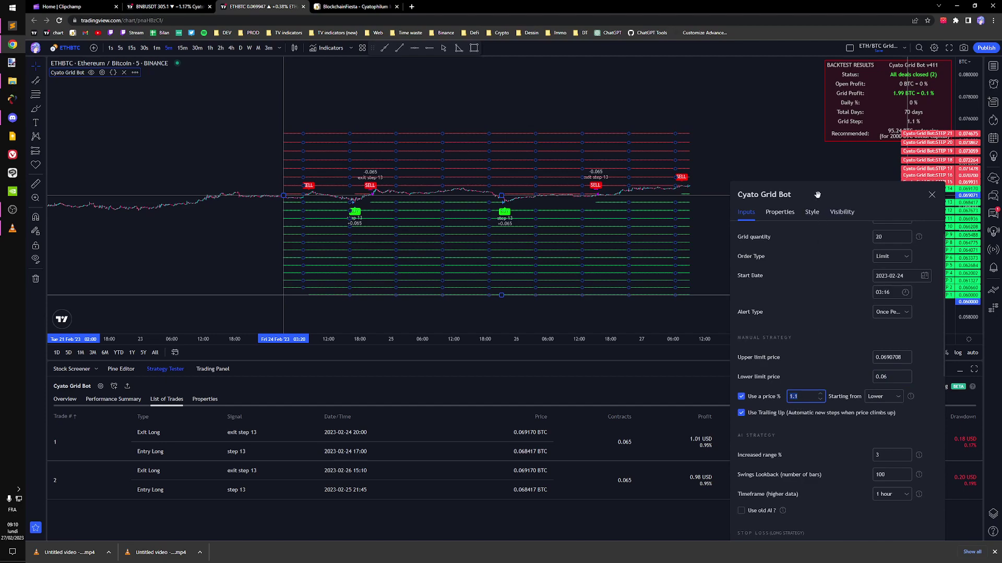
drag(817, 195, 796, 204)
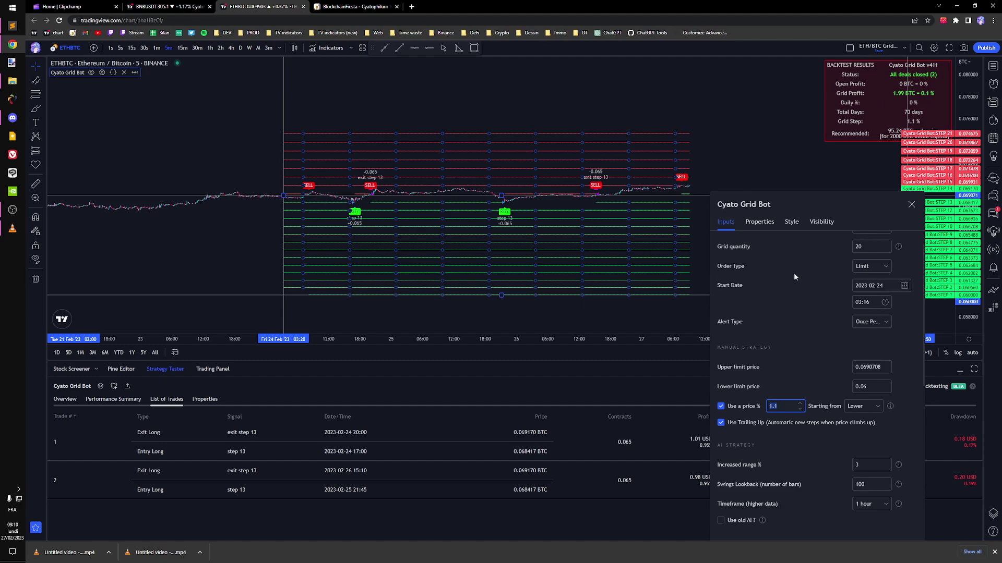
click(760, 222)
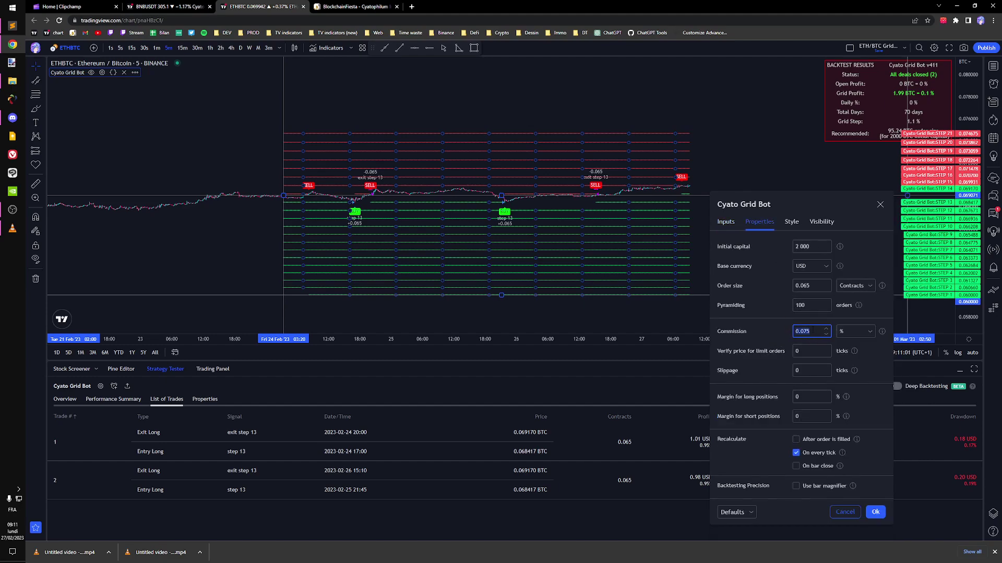
- Review the grid inputs and properties once more, then close the Cyato Grid Bot settings with Escape
click(730, 224)
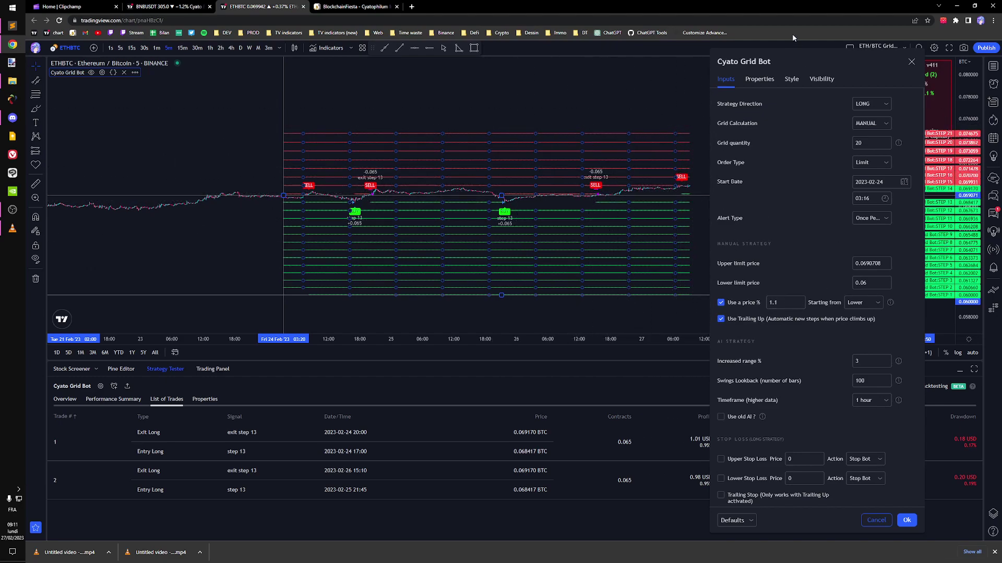
drag(787, 61, 800, 186)
click(773, 198)
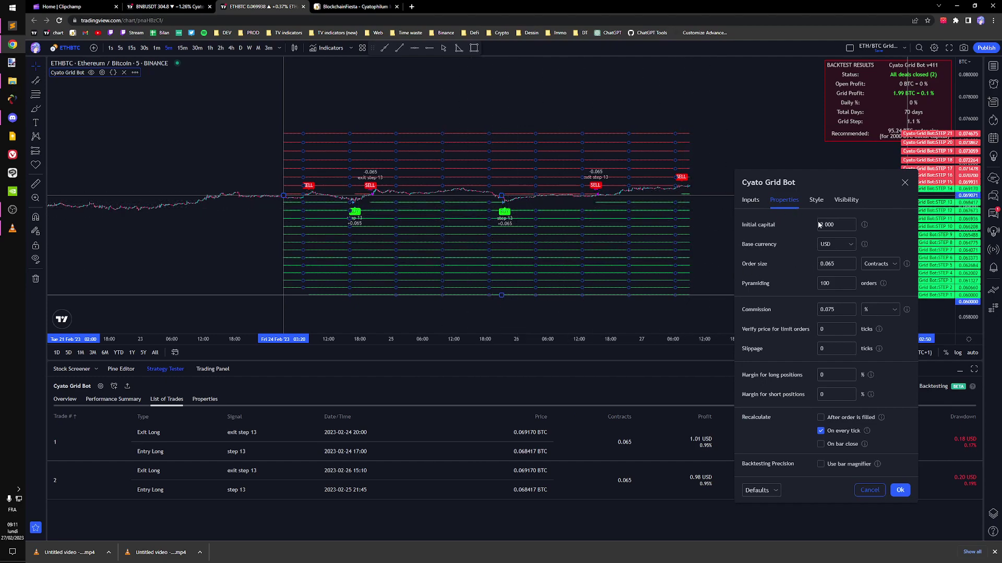
drag(813, 181, 794, 163)
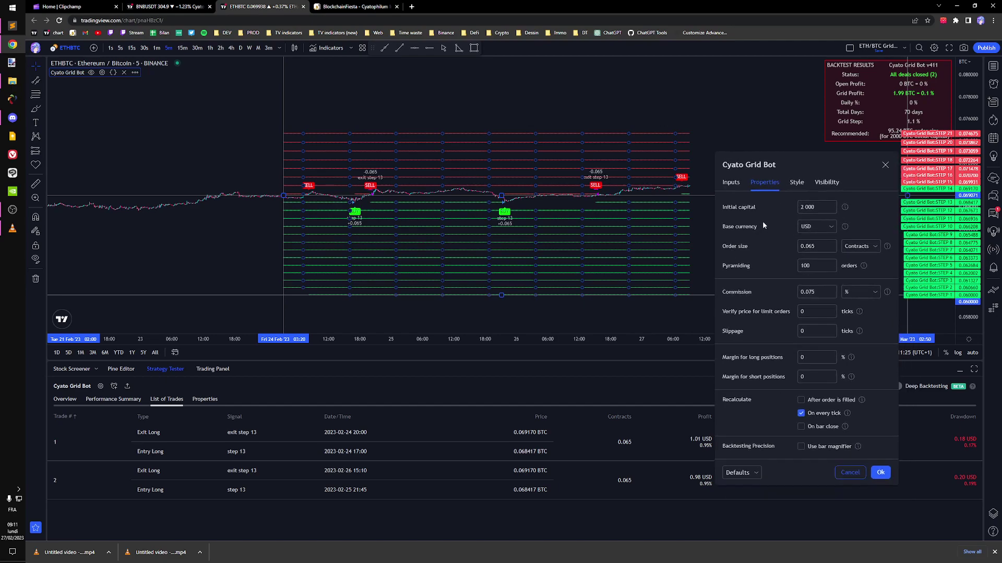
drag(784, 165, 754, 143)
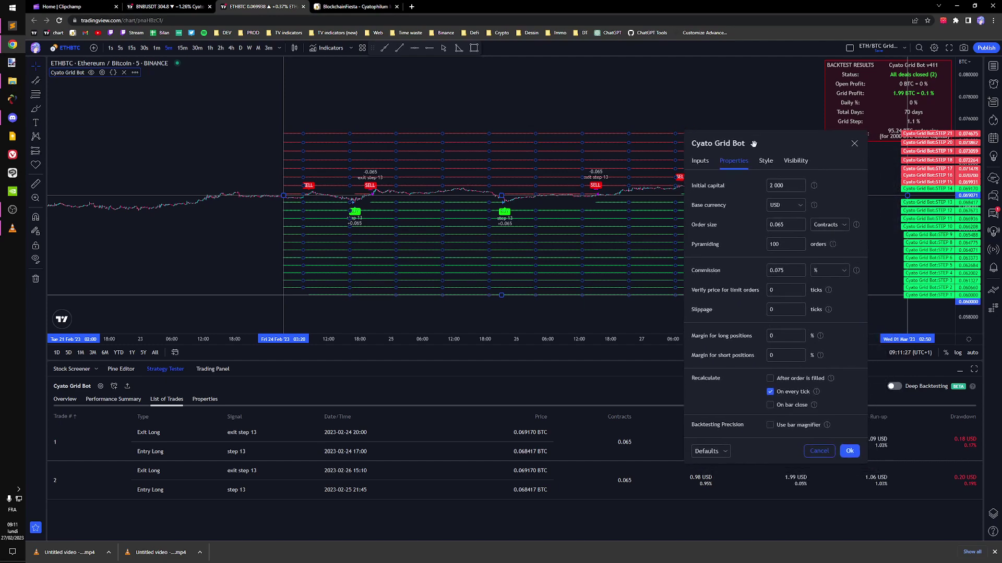
key(Escape)
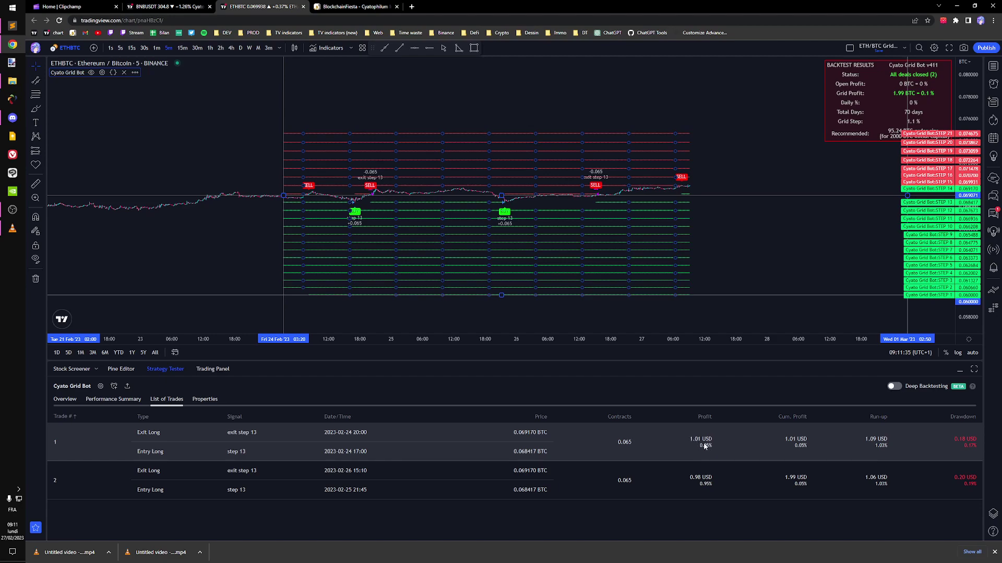
drag(534, 100, 511, 115)
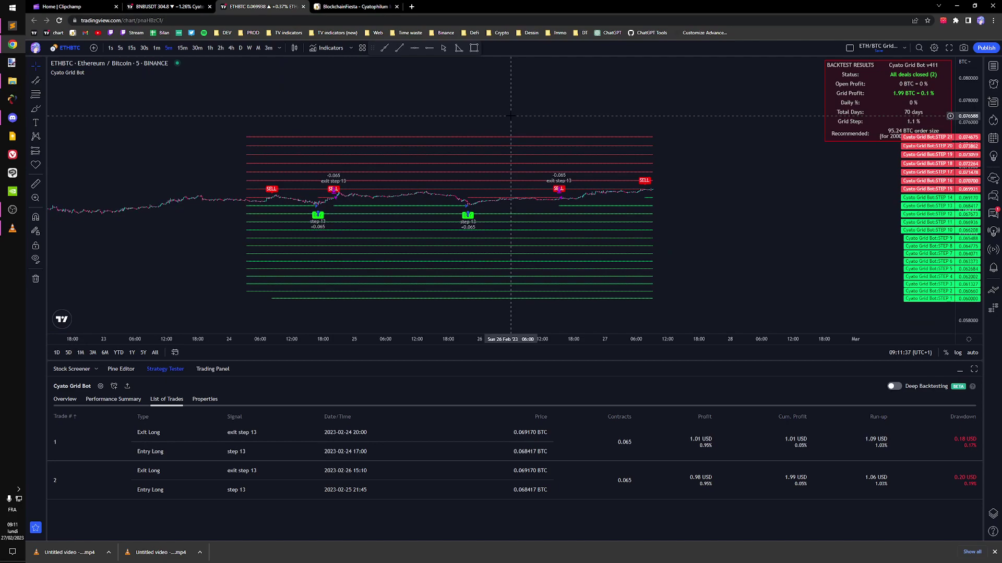
scroll(347, 114, left, 1)
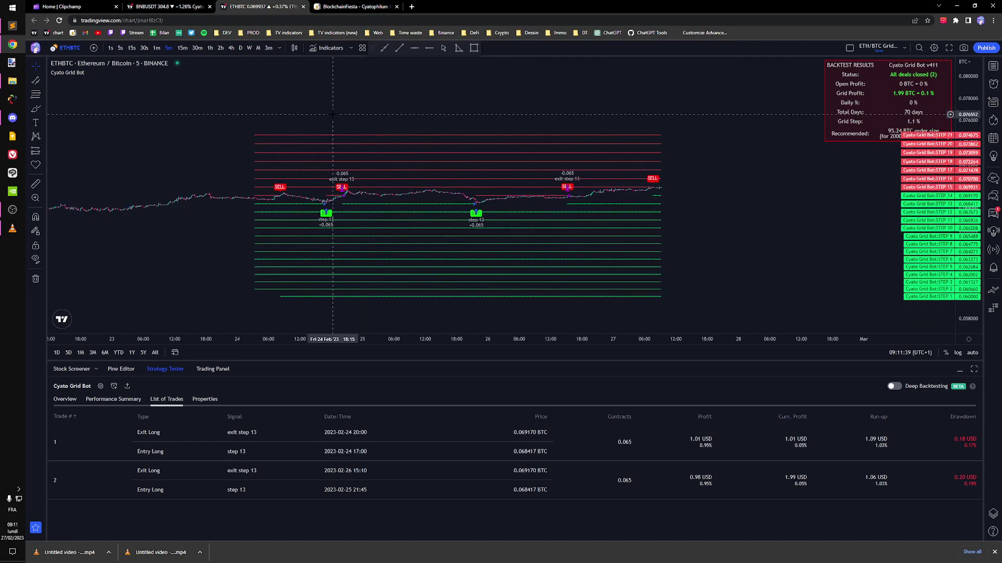
drag(406, 96, 379, 98)
drag(346, 116, 375, 114)
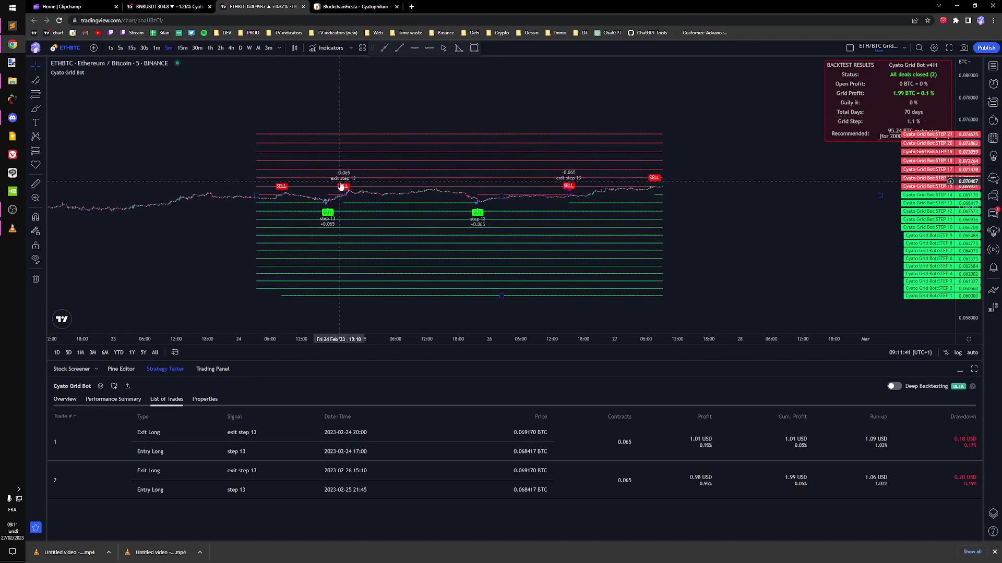
- Compare BlockchainFiesta's bot trade history and logs against the ETH/BTC backtest chart
click(371, 6)
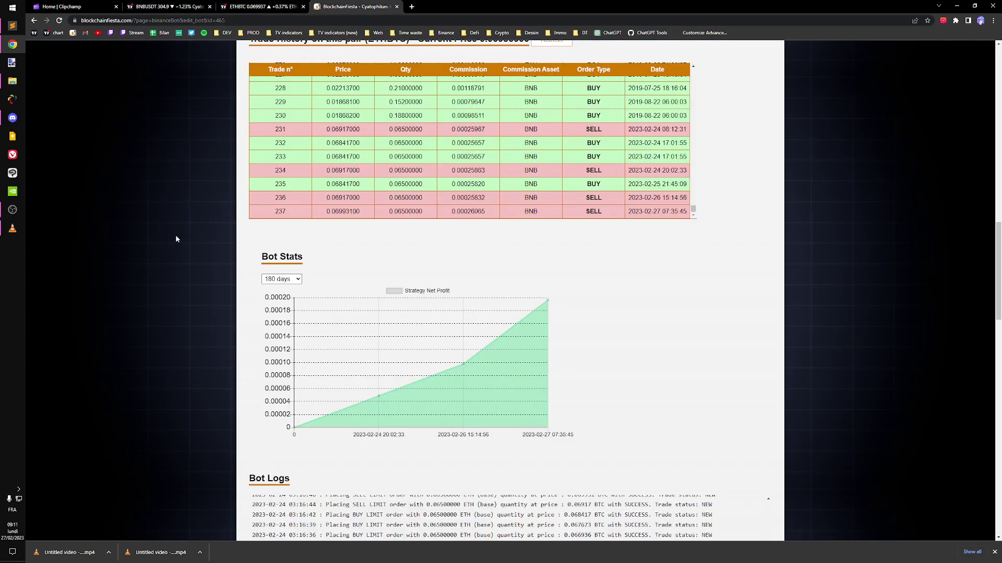
scroll(182, 238, down, 1)
key(ctrl+shift+Tab)
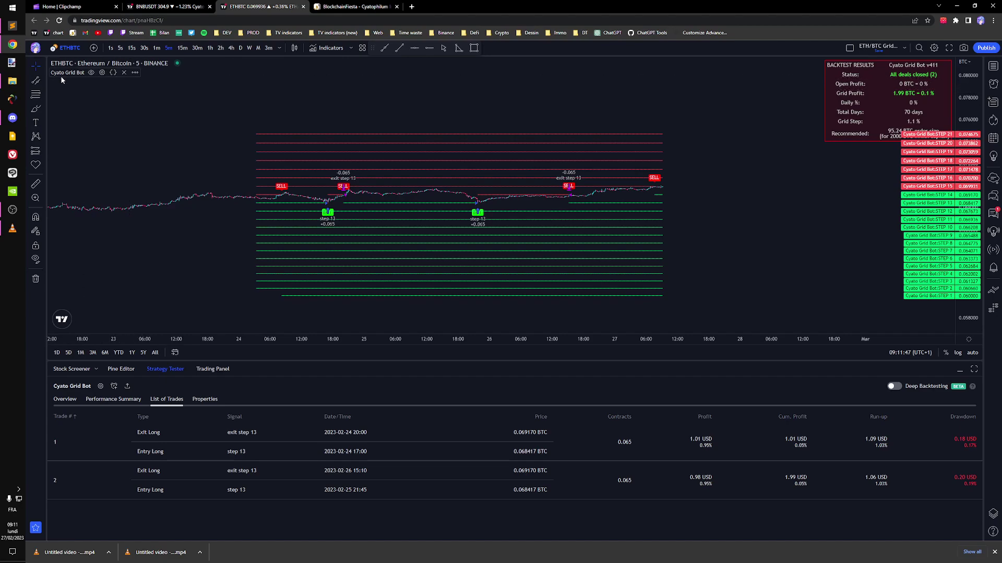
click(381, 6)
scroll(384, 468, down, 1)
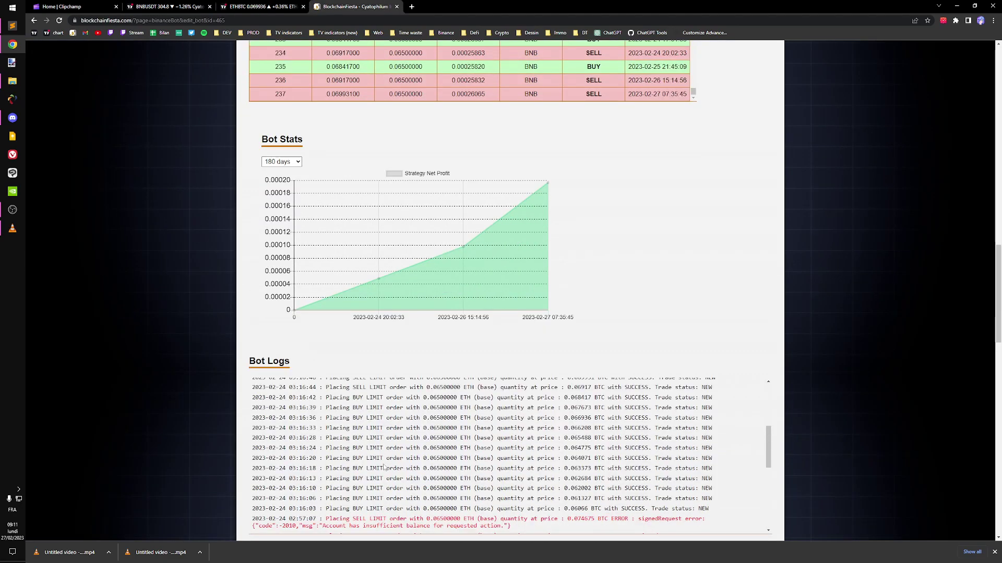
scroll(377, 395, up, 6)
drag(350, 423, 399, 463)
click(353, 414)
- Recheck the bot's stats and logs against the backtest, finishing on the TradingView chart
click(261, 4)
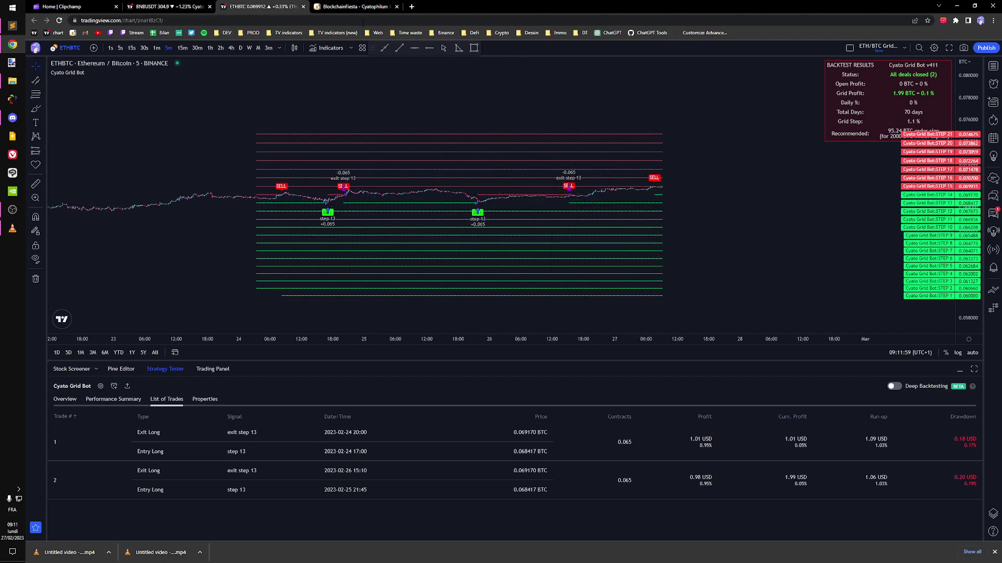
click(355, 6)
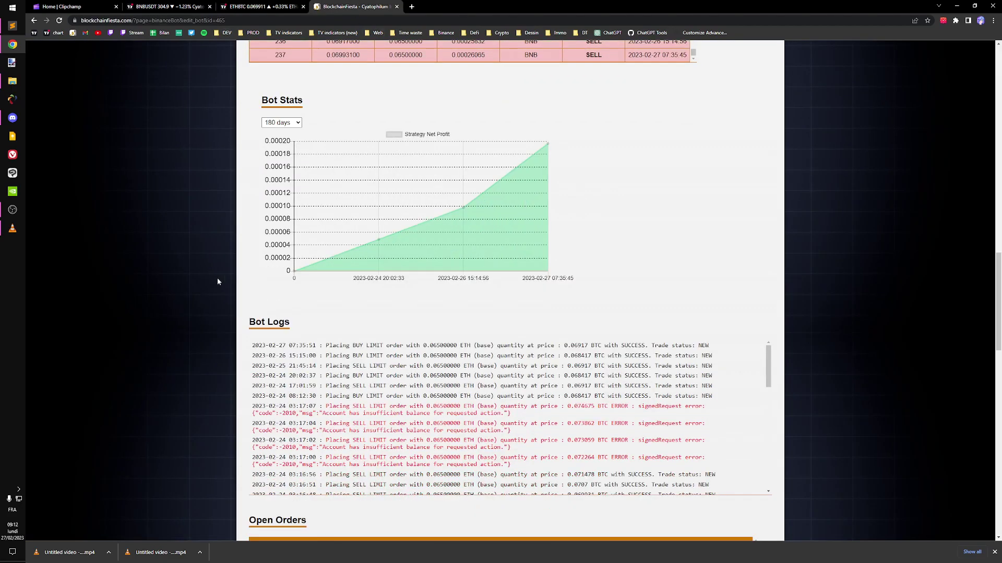
scroll(217, 279, down, 1)
scroll(215, 261, up, 1)
scroll(224, 253, down, 1)
scroll(217, 265, up, 1)
click(266, 5)
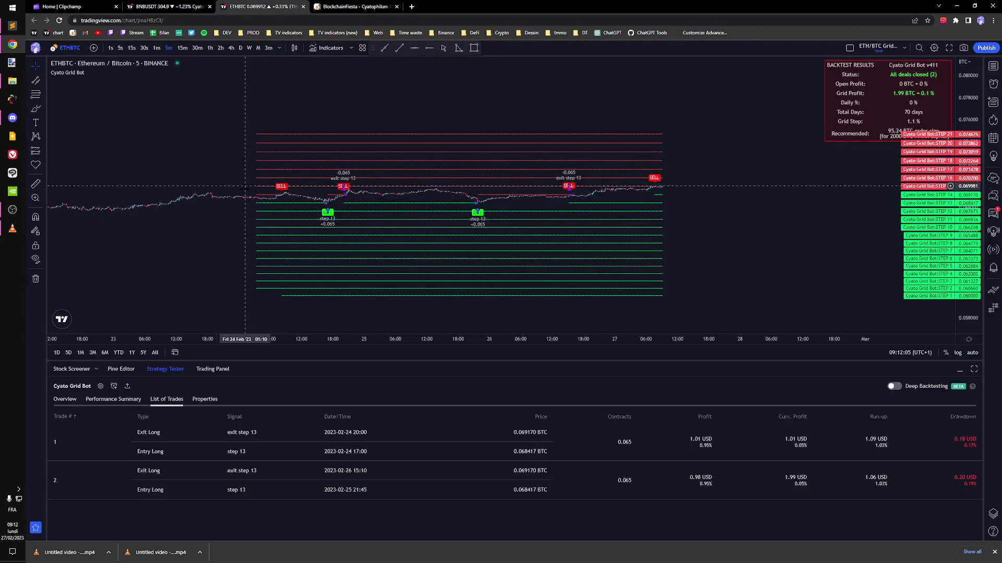
drag(241, 200, 252, 199)
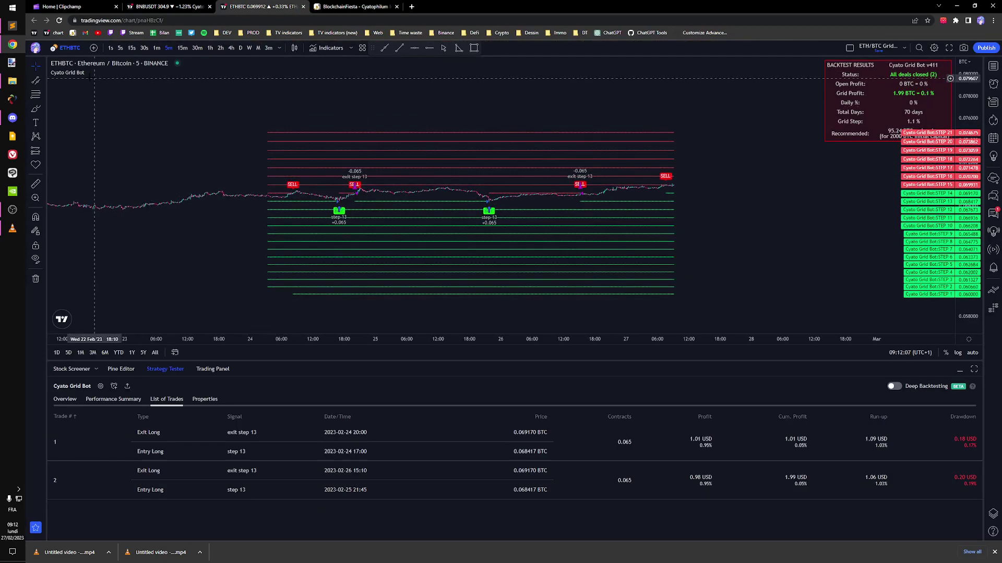
click(103, 73)
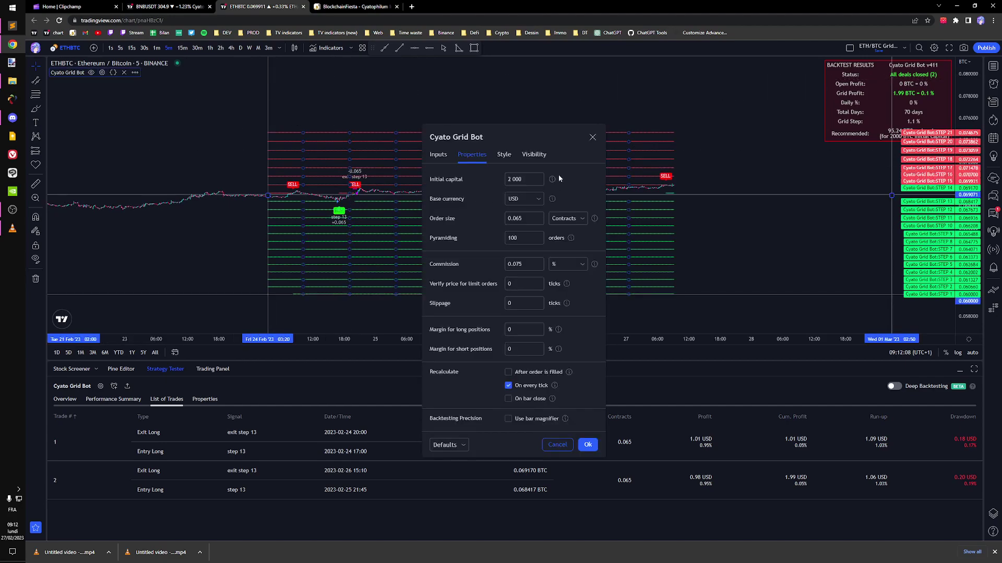
click(447, 149)
drag(519, 48, 425, 100)
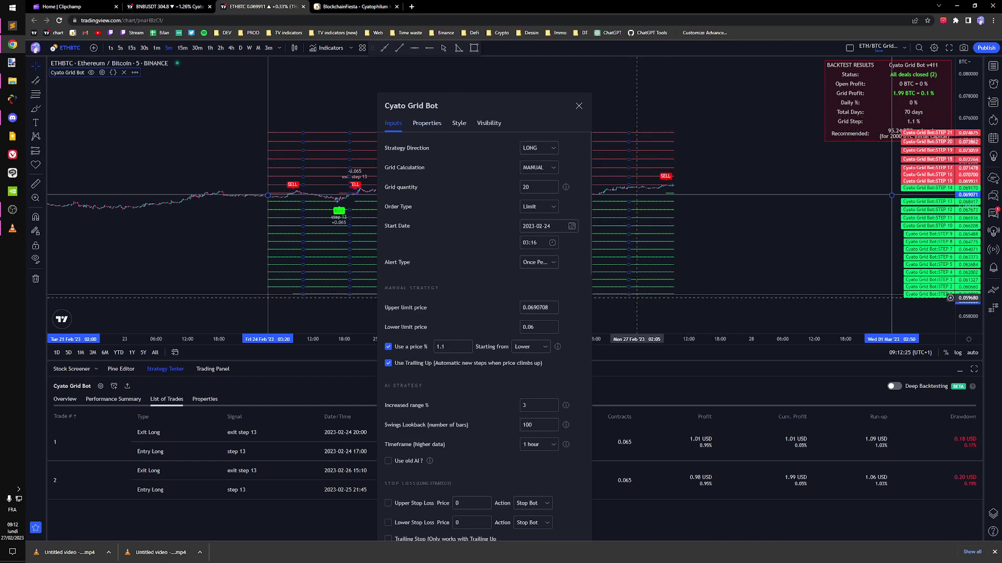
click(757, 113)
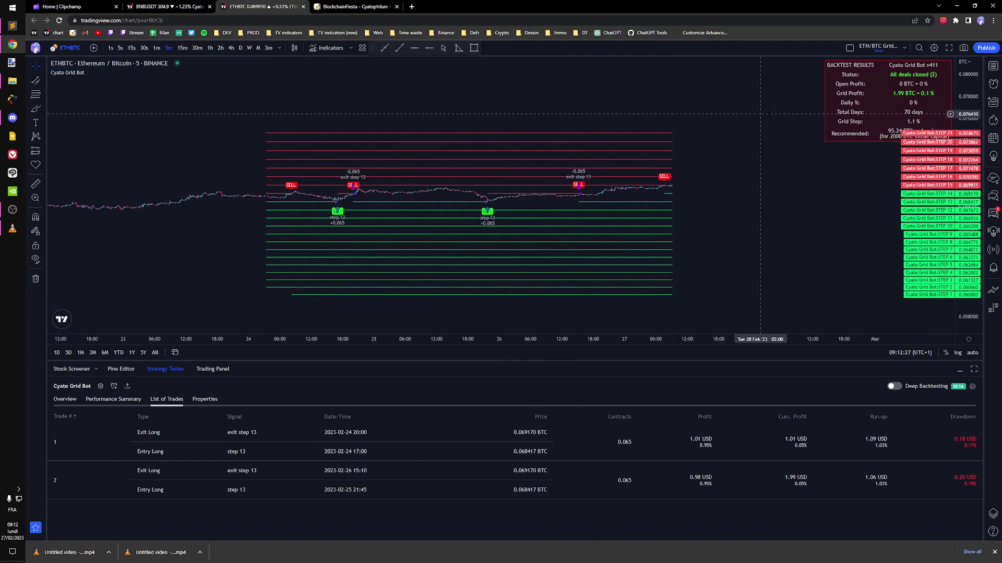
click(375, 5)
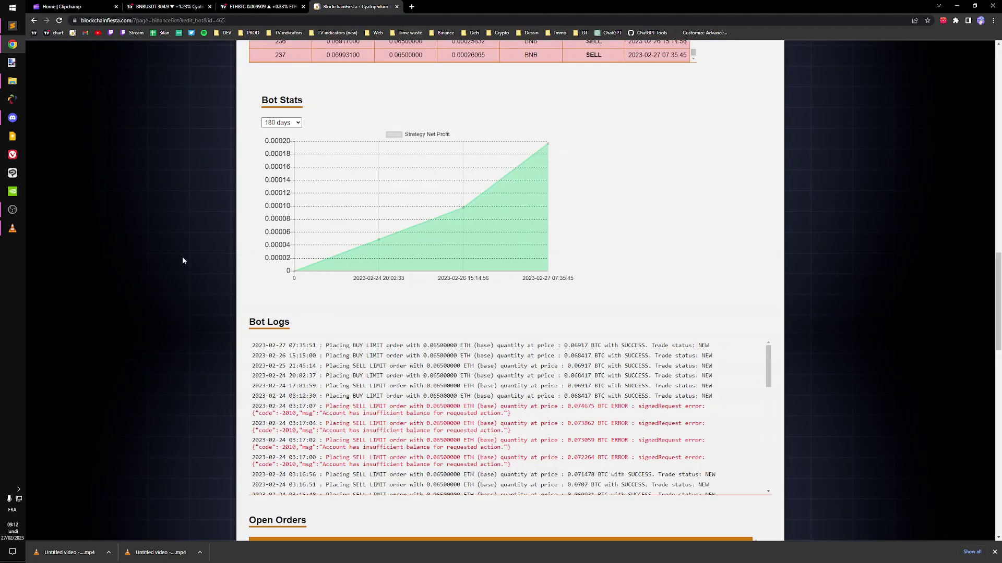
scroll(188, 282, down, 4)
drag(767, 123, 766, 160)
drag(314, 147, 323, 209)
click(356, 175)
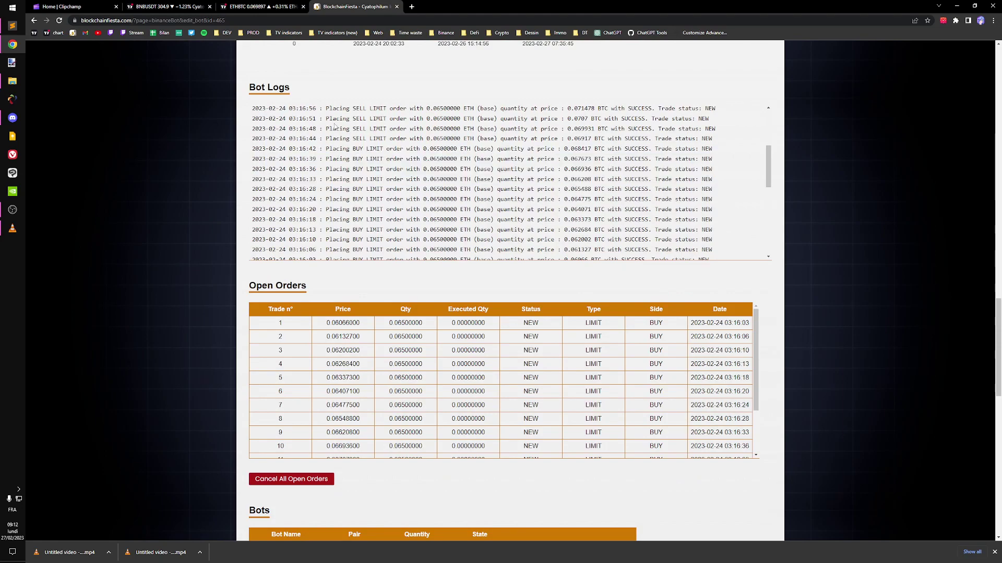
drag(327, 109, 374, 197)
click(383, 201)
drag(319, 108, 375, 173)
click(426, 191)
click(260, 6)
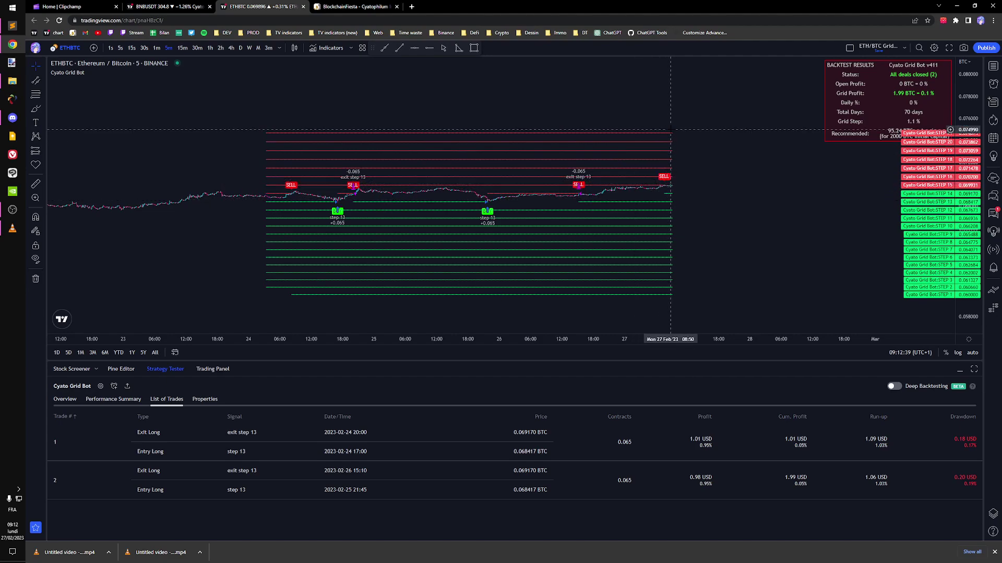
click(663, 138)
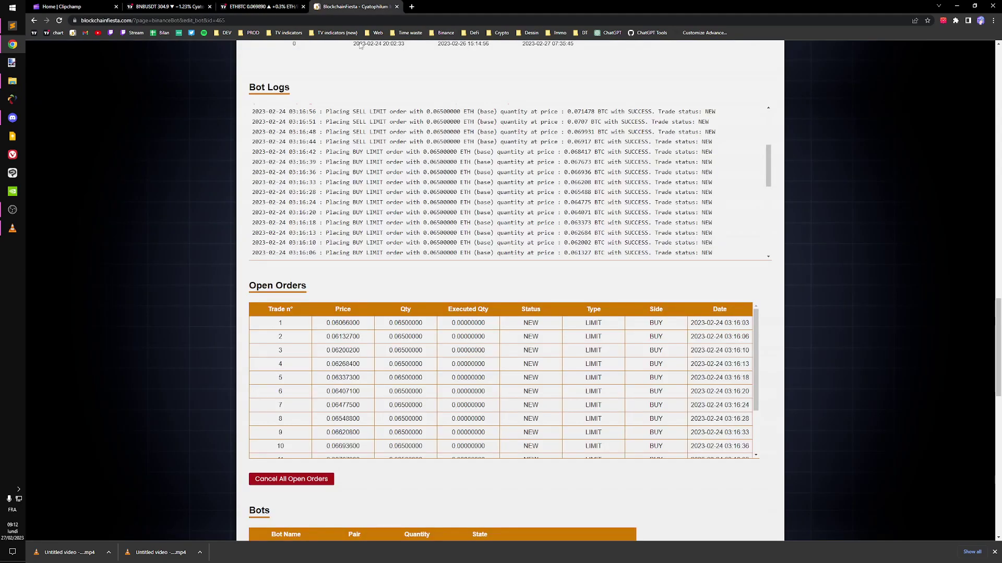
click(261, 6)
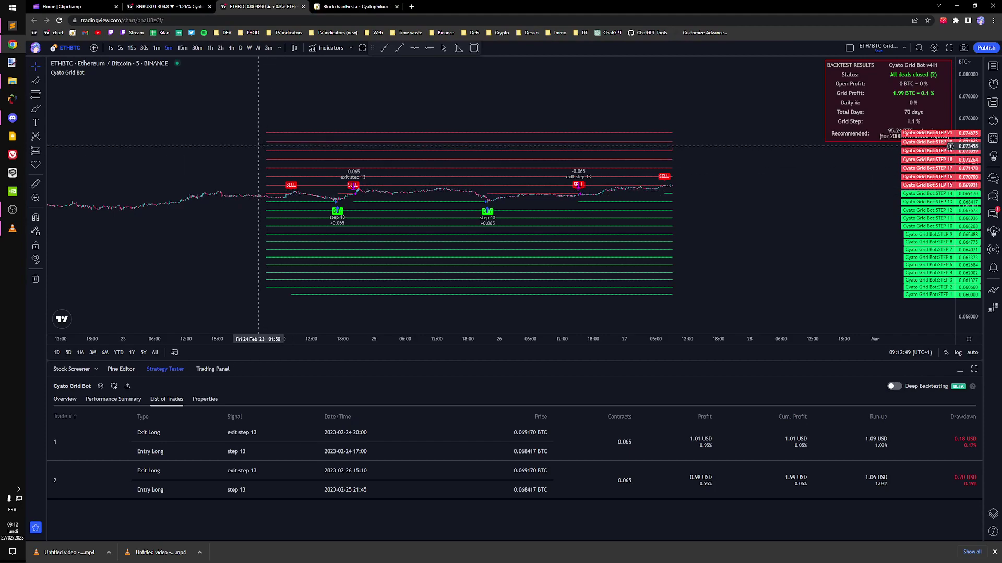
click(341, 7)
click(272, 9)
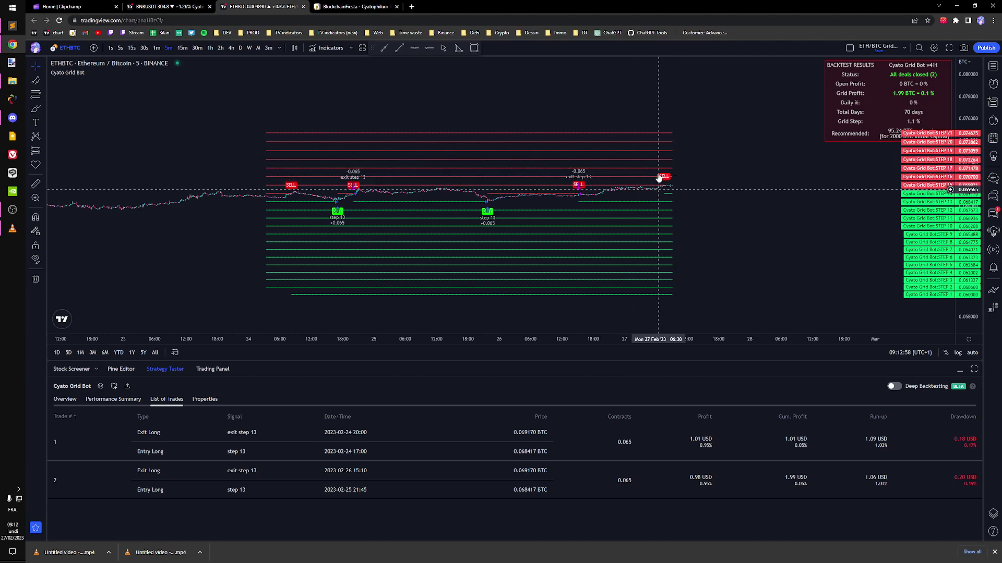
key(ctrl+Tab)
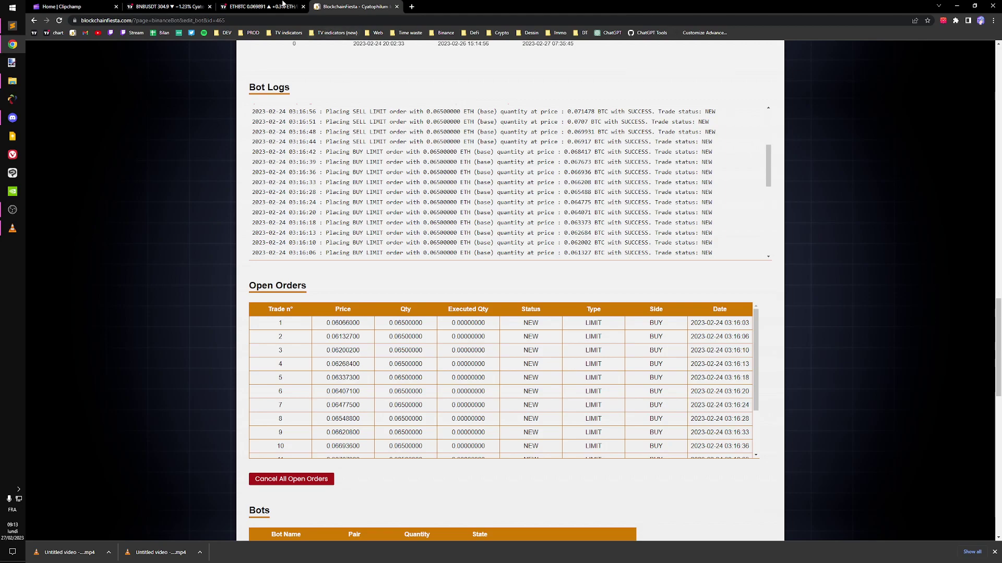
key(ctrl+shift+Tab)
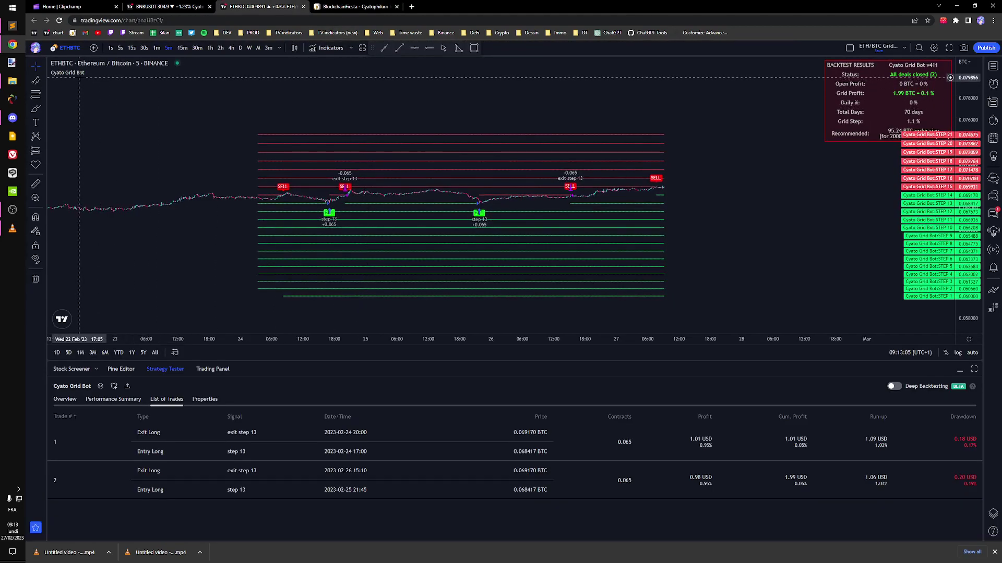
- Keep Limit as the Cyato Grid Bot order type, review the grid inputs, and apply to rerun the backtest
click(102, 72)
click(568, 166)
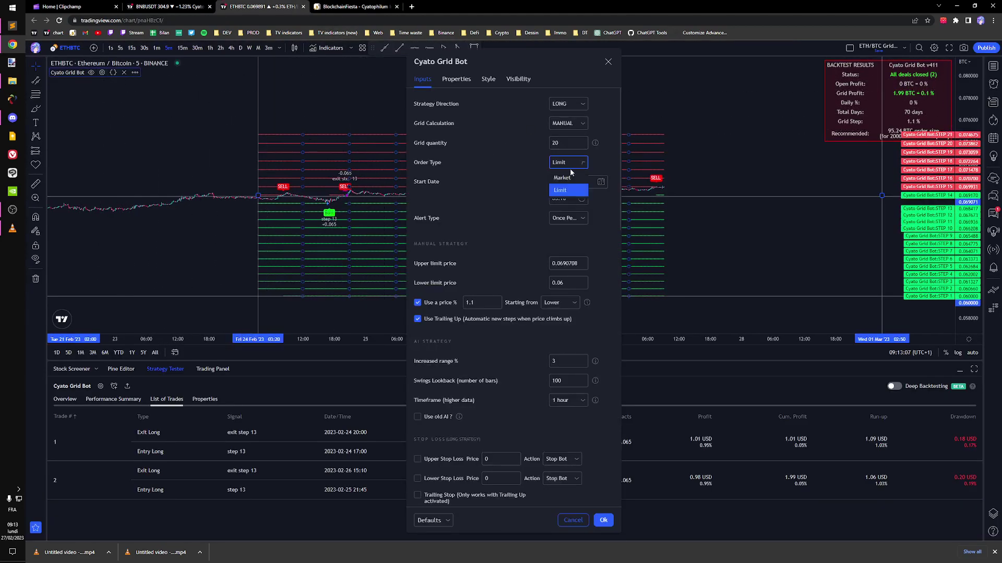
click(515, 190)
scroll(506, 235, down, 1)
scroll(485, 292, down, 2)
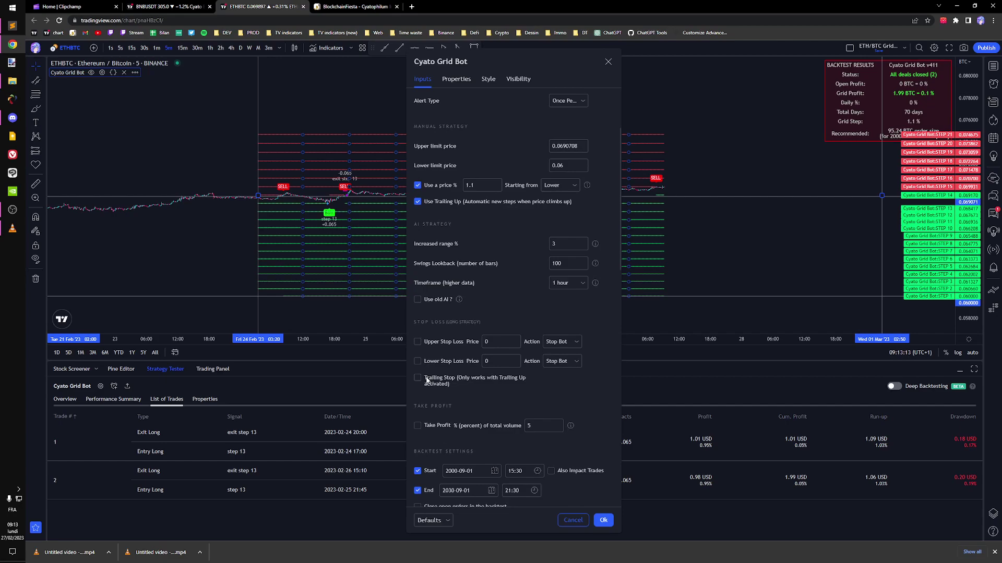
scroll(487, 389, down, 1)
scroll(536, 353, up, 4)
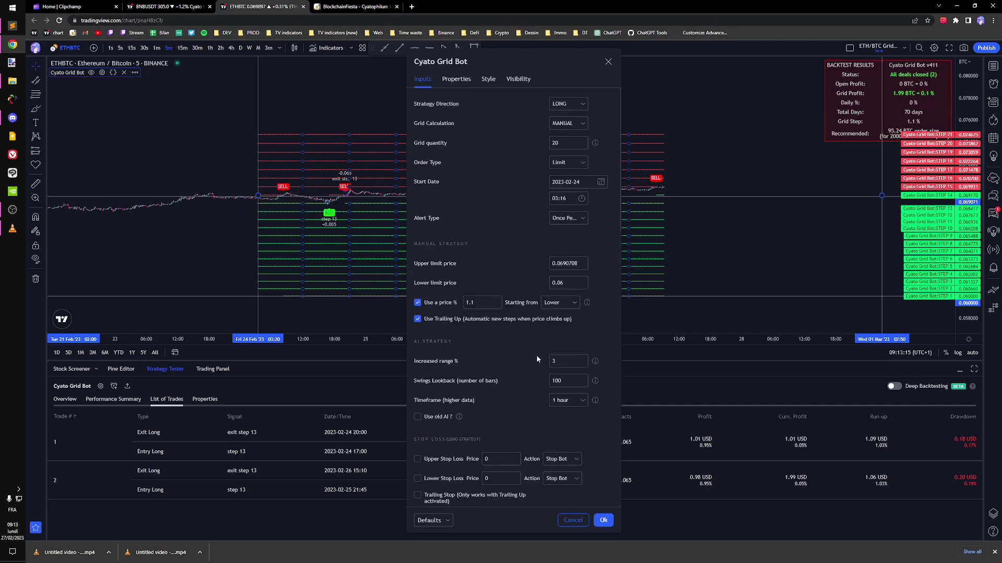
click(603, 520)
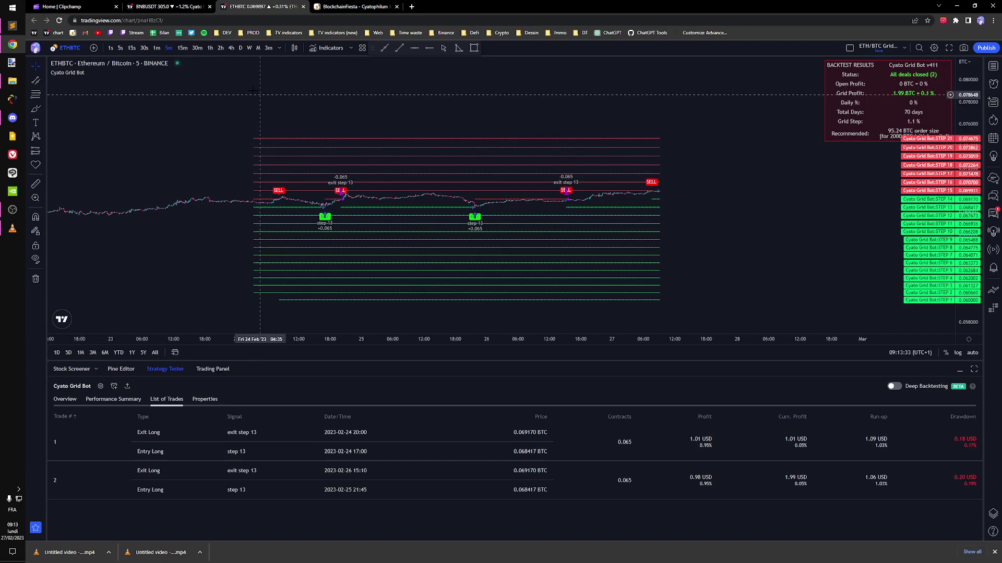
- Zoom and pan the 5-minute chart to centre 24–27 Feb and its two step-13 long trades
drag(242, 99, 199, 114)
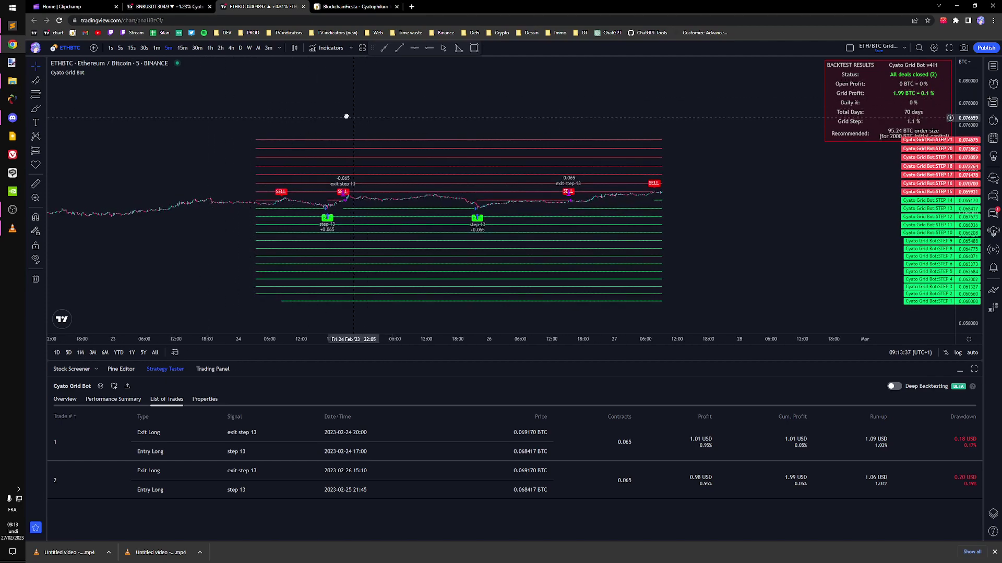
scroll(346, 115, up, 4)
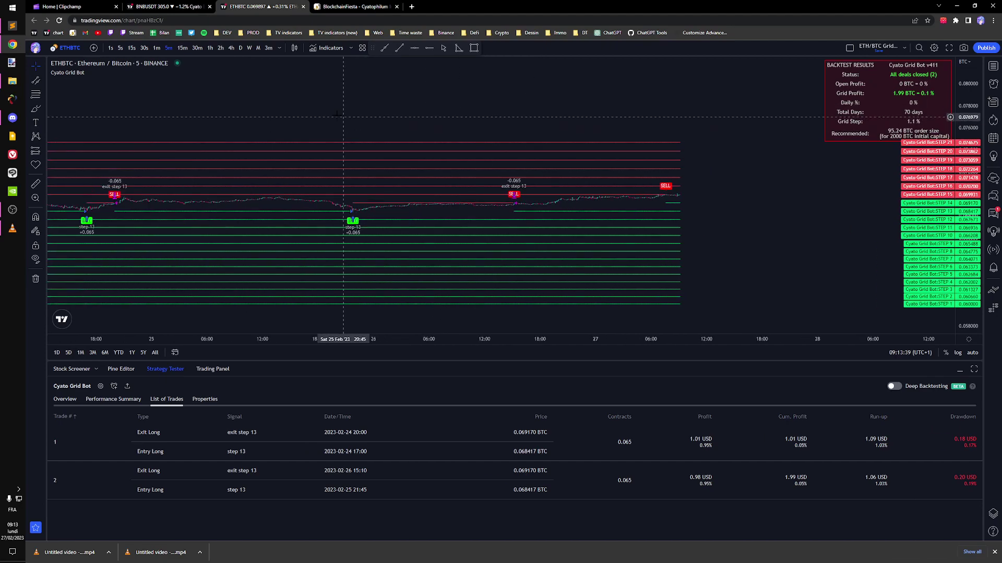
drag(328, 114, 357, 116)
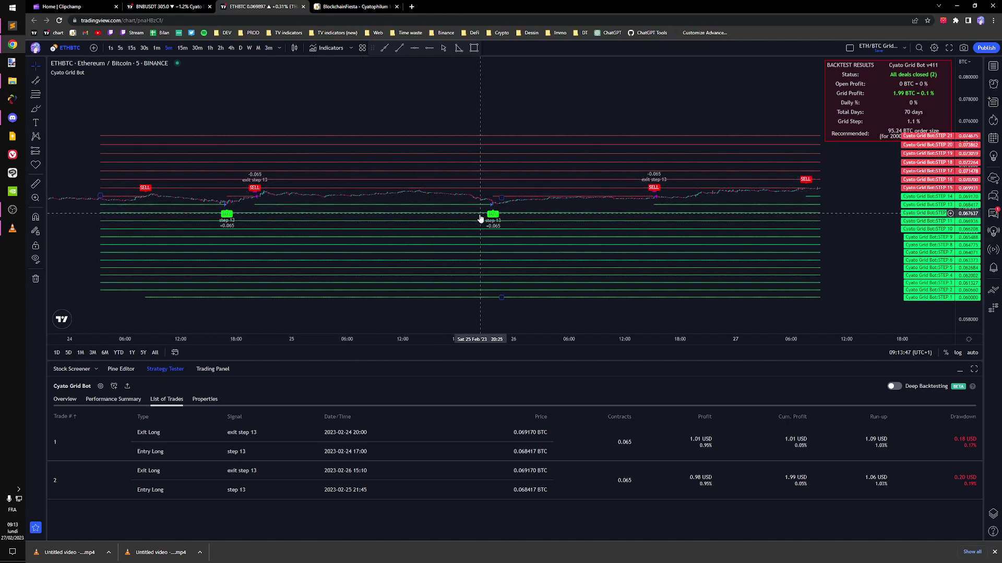
drag(380, 122, 391, 110)
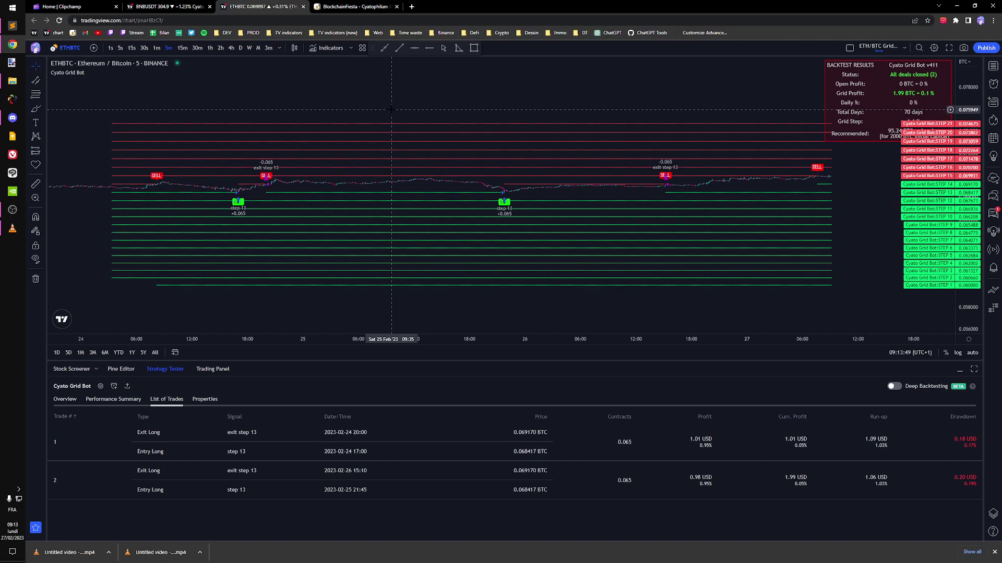